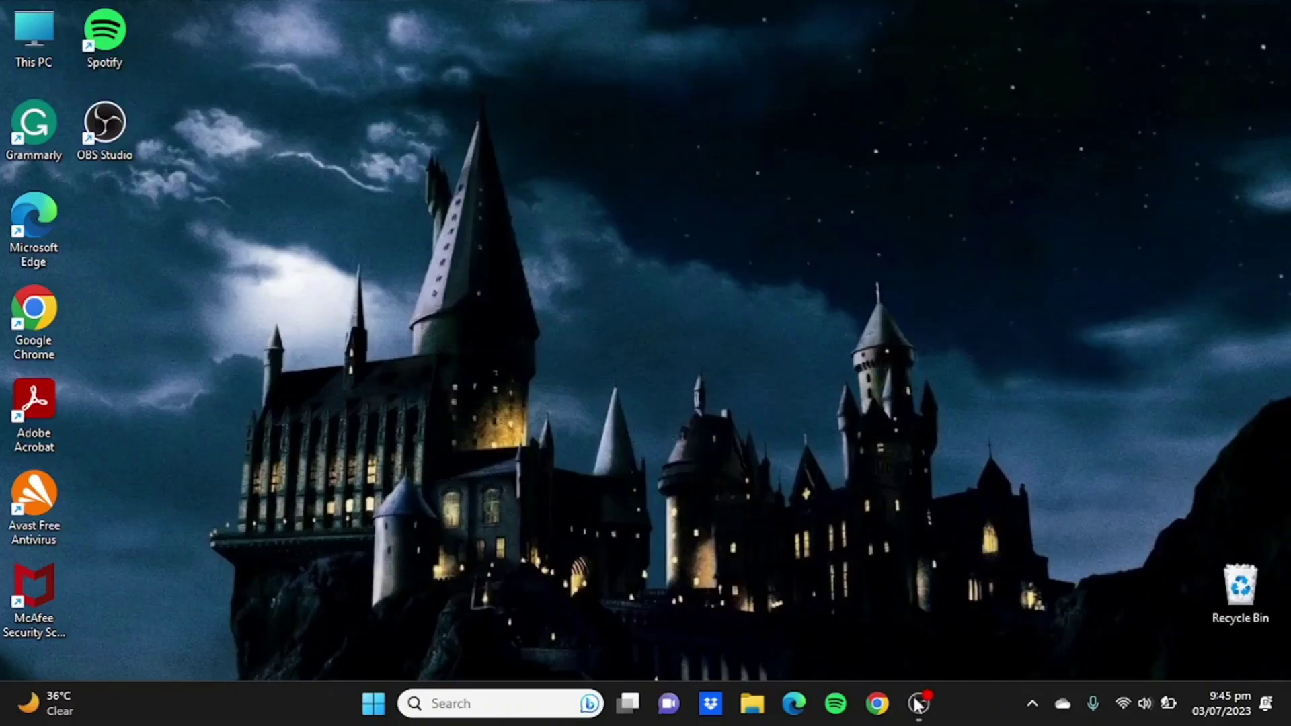
Launch Google Chrome from the Windows taskbar
click(877, 705)
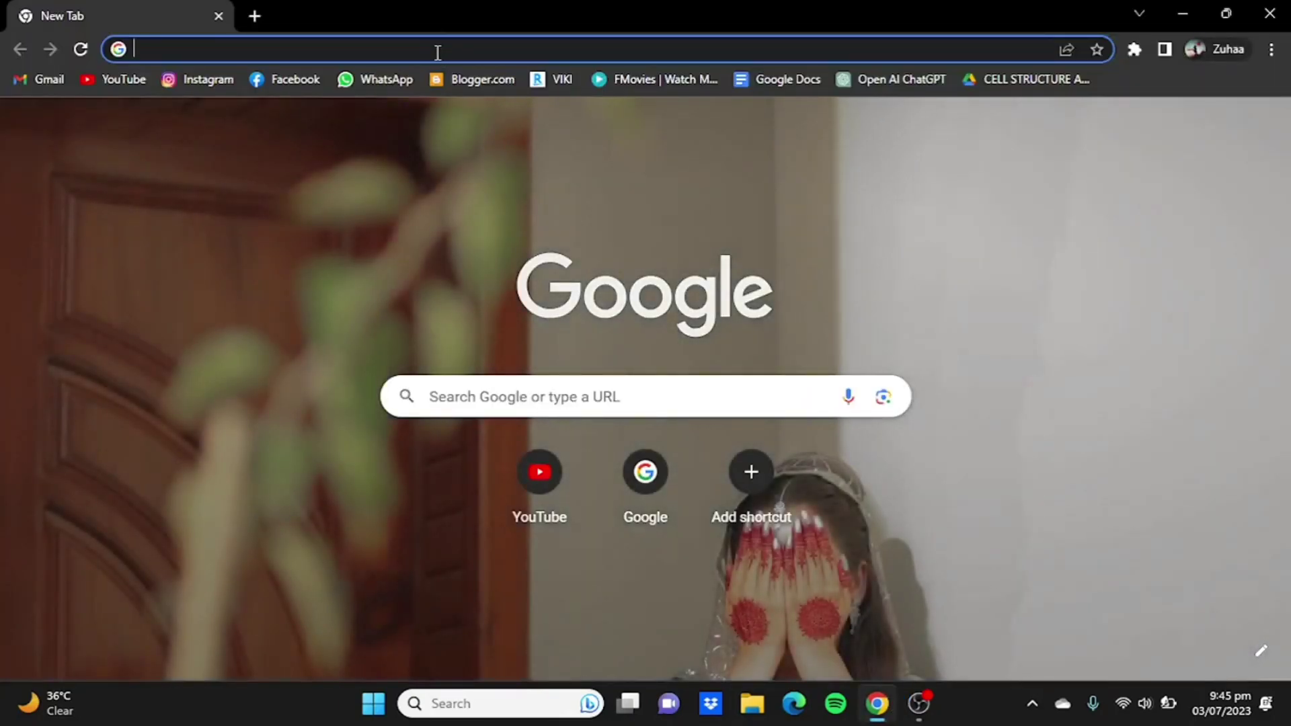
Focus the Chrome address bar to enter the firefly.adobe.com address
click(438, 49)
text(f)
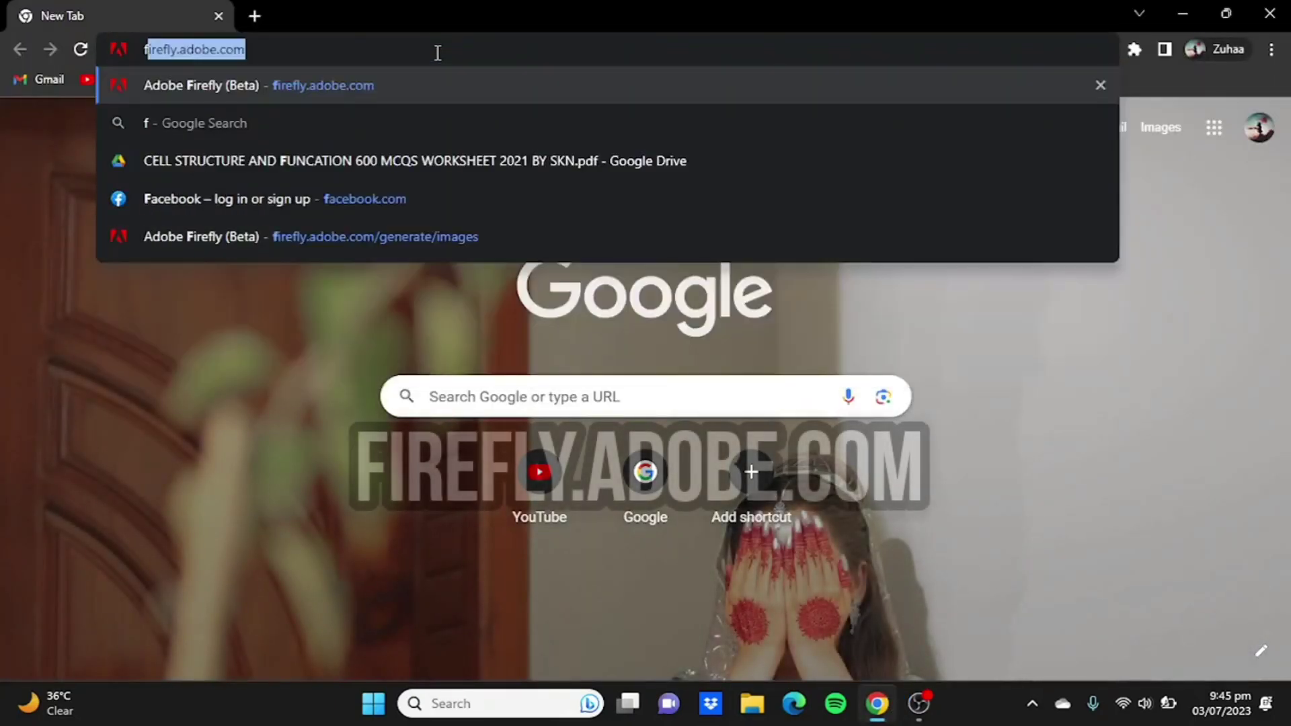
text(ire)
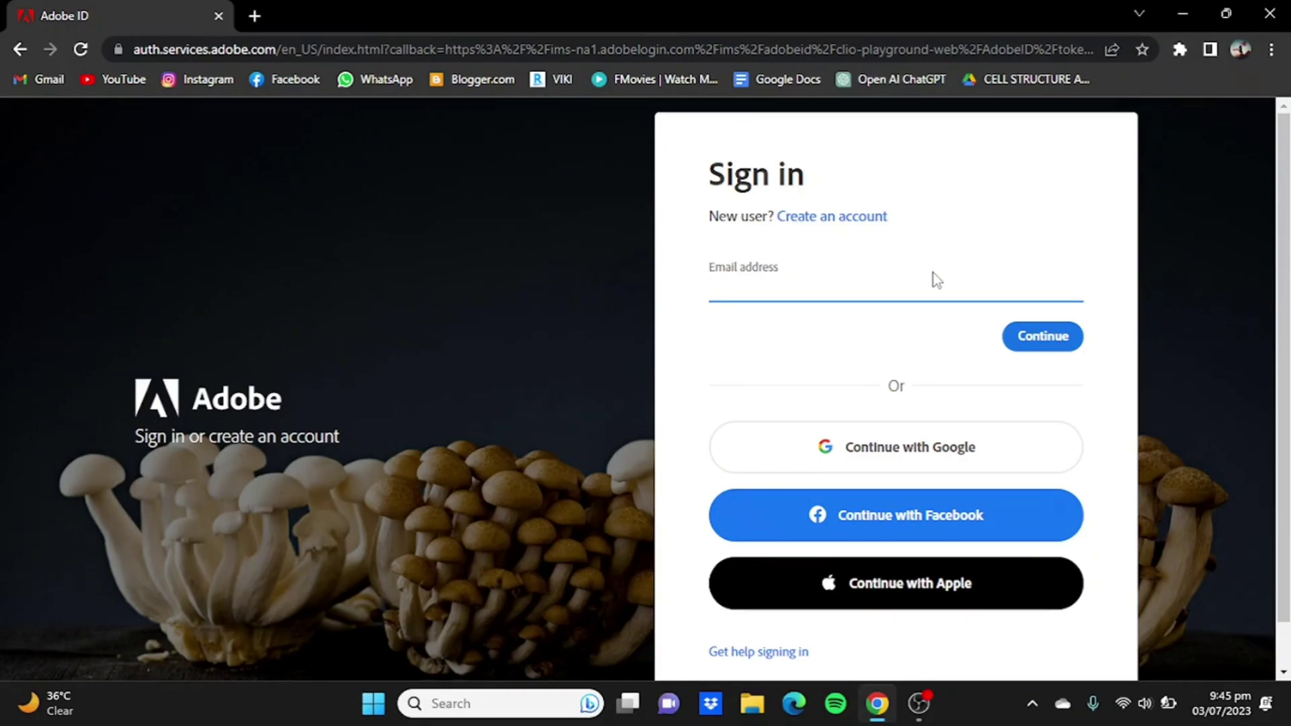
Choose 'Continue with Google' on the Adobe ID sign-in page
click(906, 454)
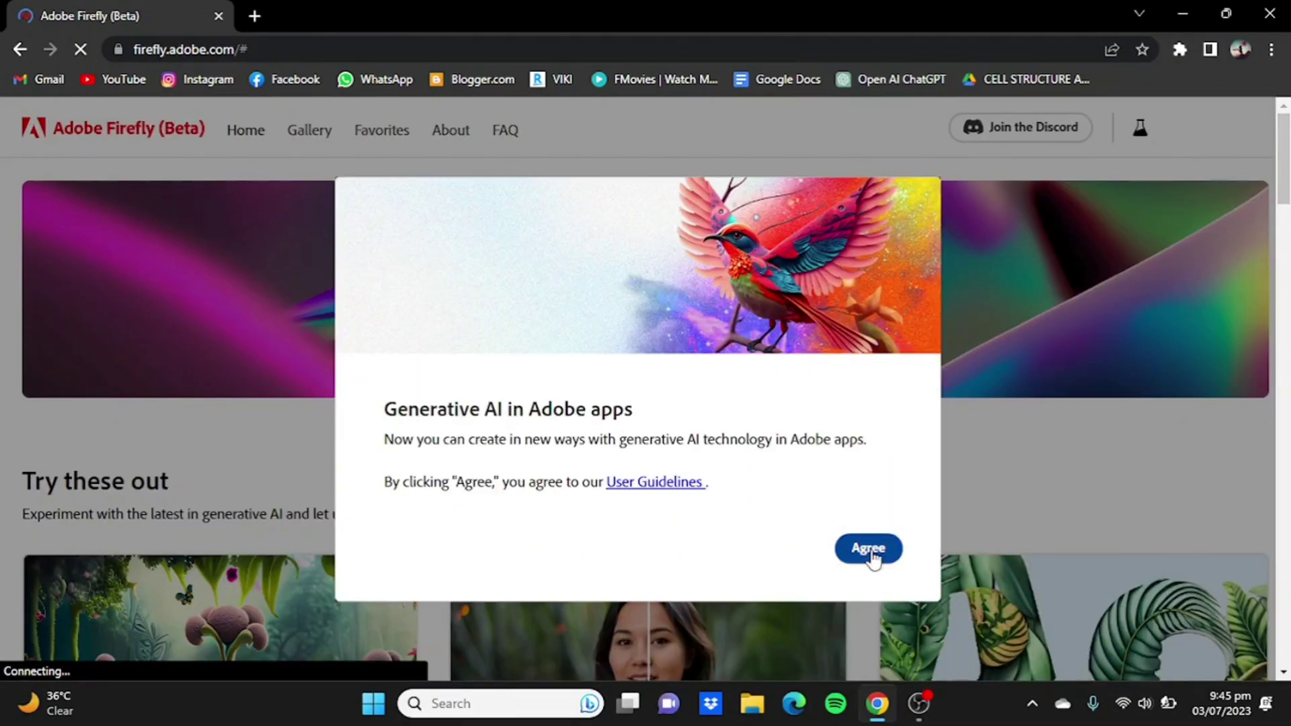
Agree to Adobe Firefly's generative AI user guidelines
click(871, 553)
scroll(319, 562, down, 3)
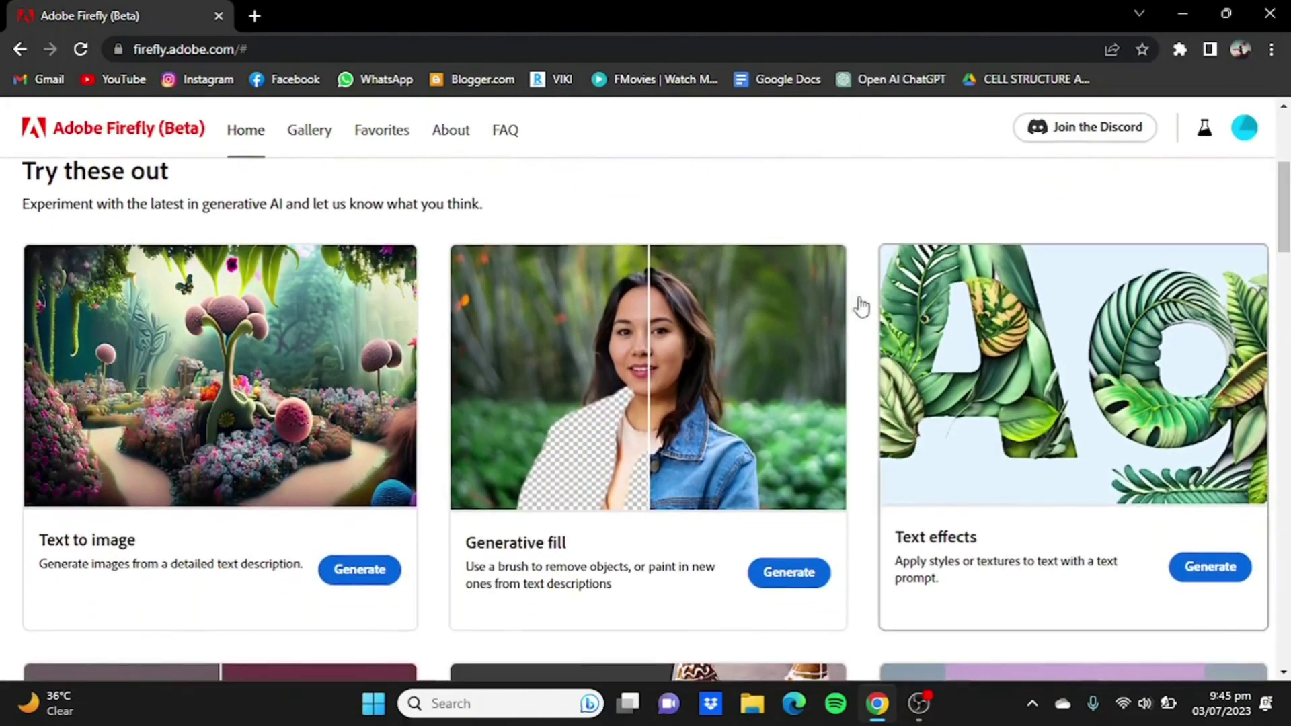